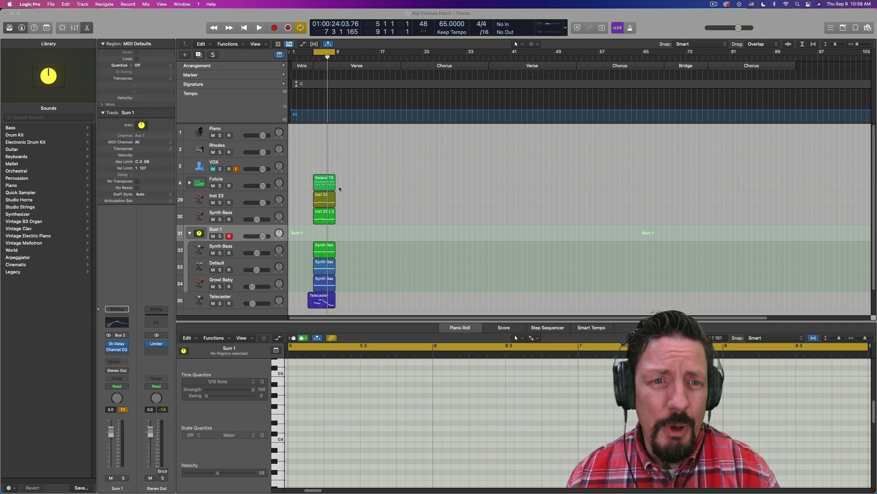
Open the Roland TR-808 pattern in the Step Sequencer and enlarge it to show kick through hi-hat rows.
double_click(322, 178)
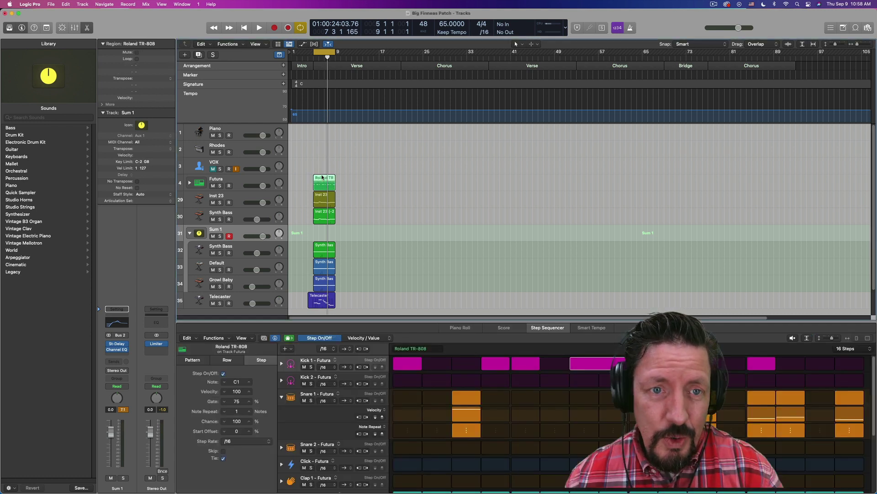
drag(480, 321, 478, 280)
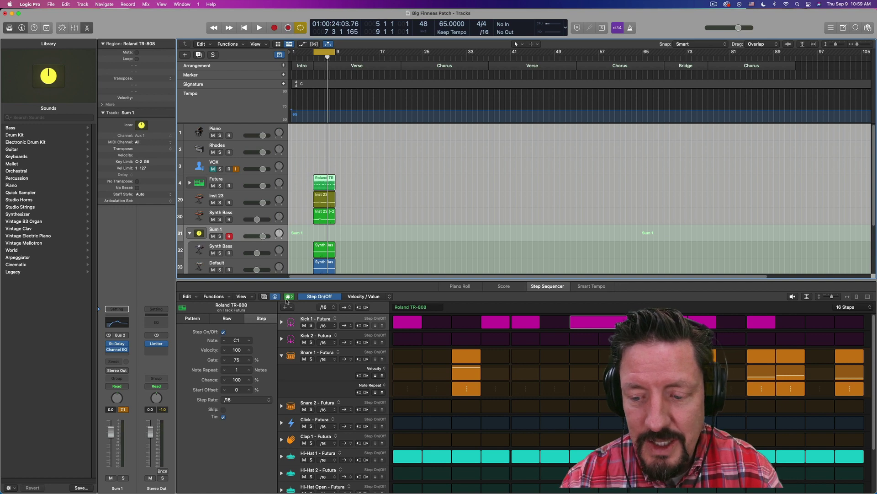
Show and hide the Mixer, then play the arrangement and stop it.
key(x)
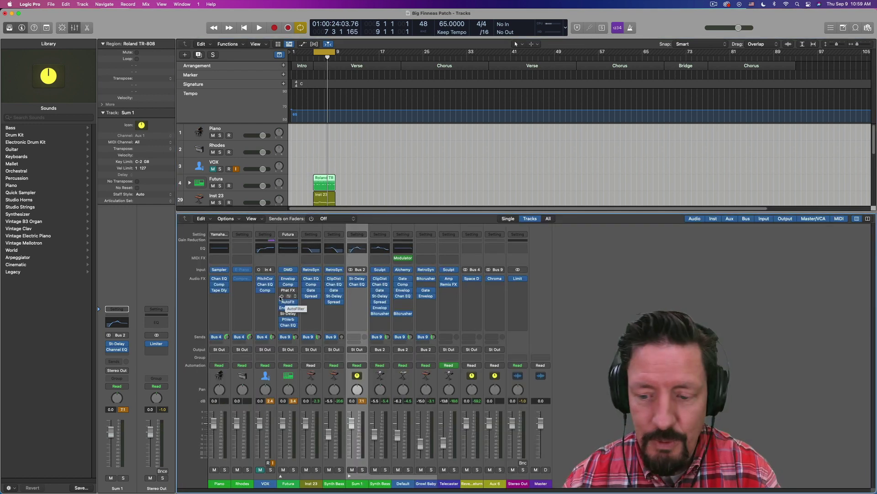
key(x)
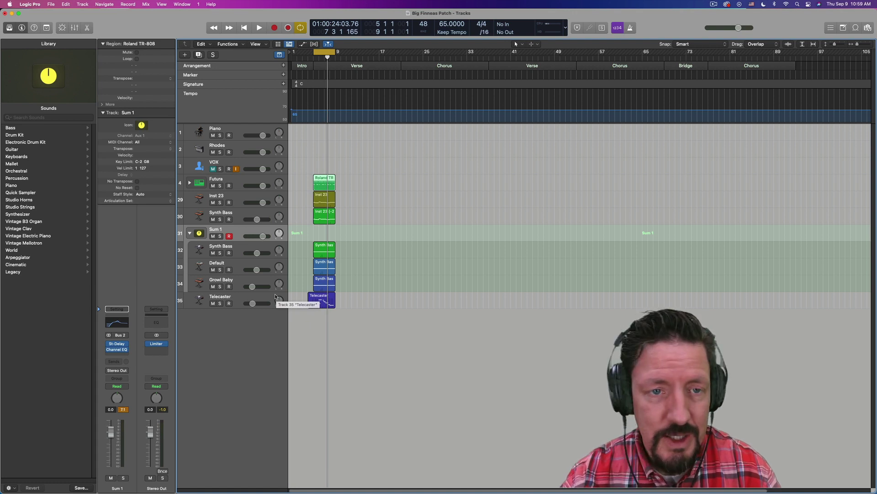
key(space)
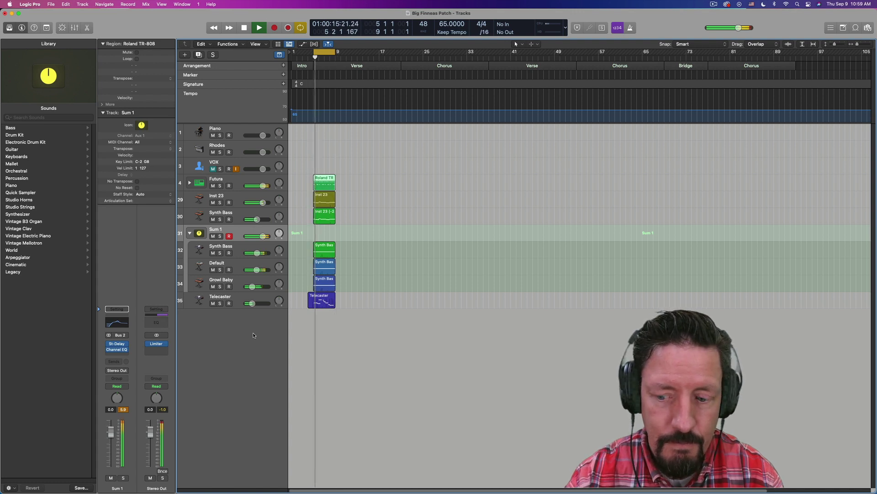
key(space)
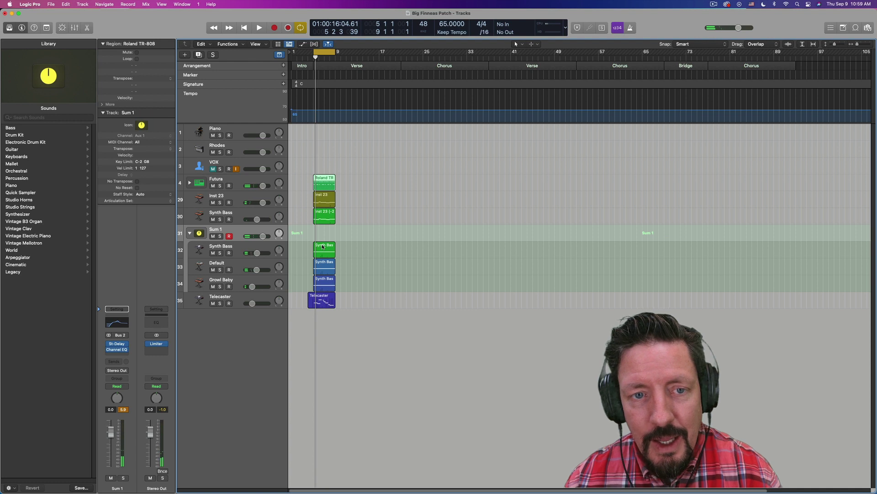
click(323, 247)
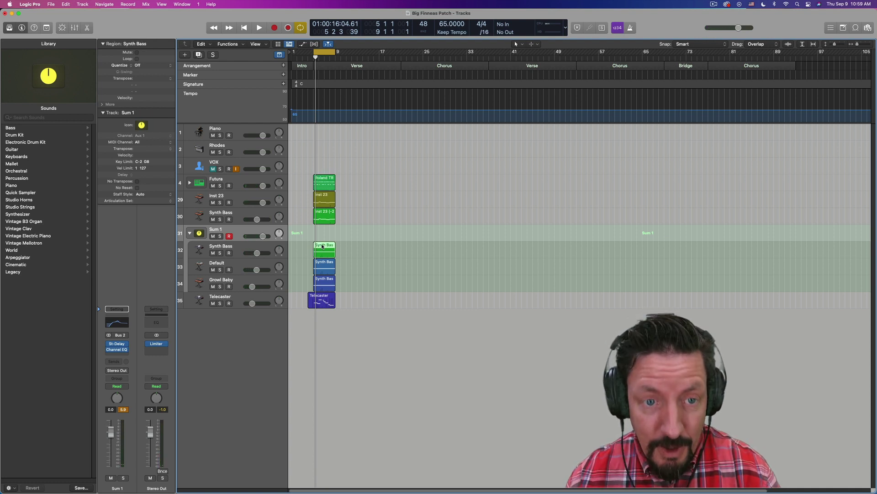
double_click(323, 246)
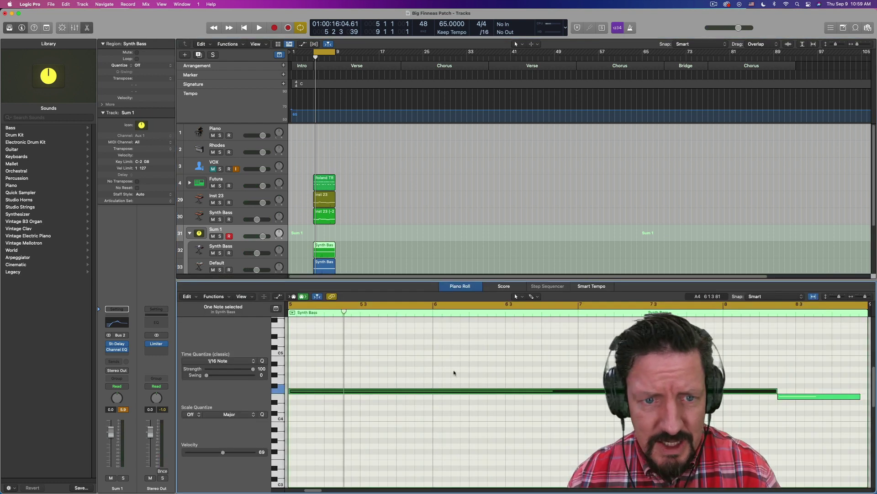
scroll(439, 368, left, 3)
scroll(444, 366, right, 4)
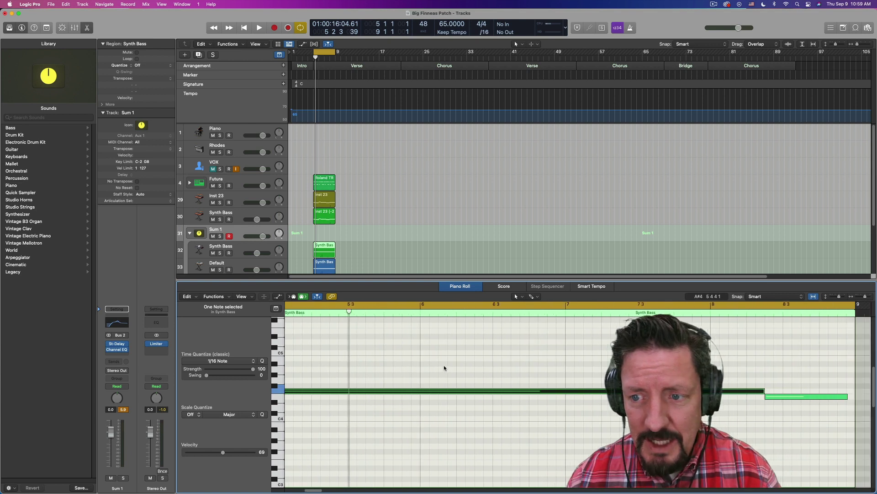
scroll(354, 391, left, 3)
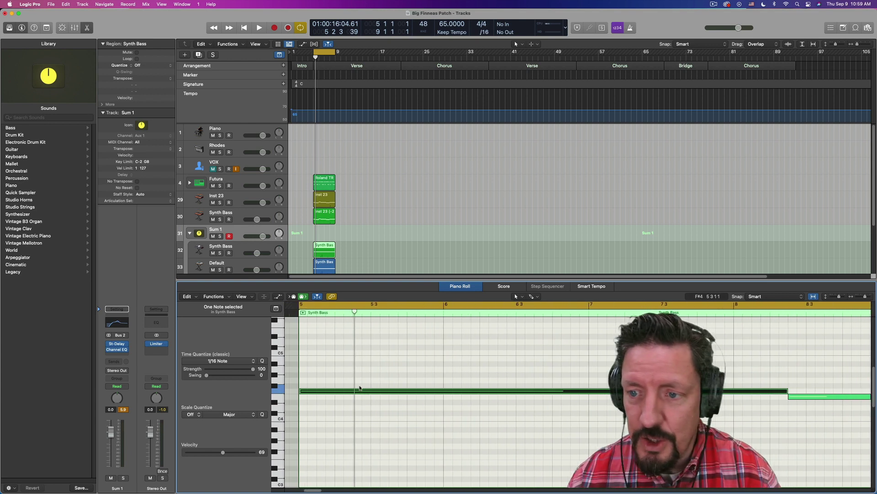
scroll(361, 387, right, 4)
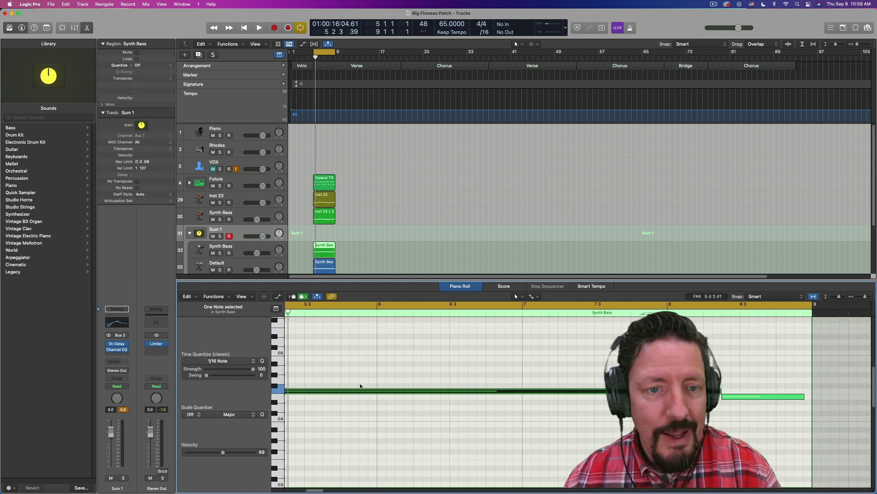
key(p)
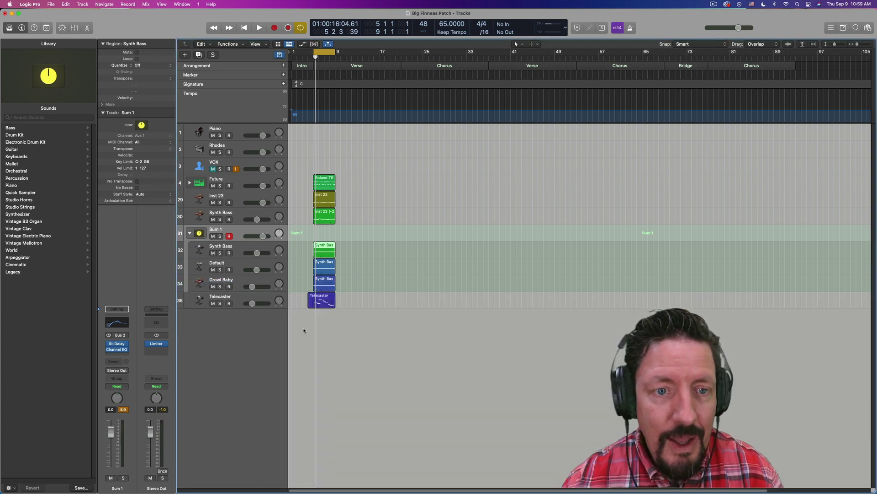
Select Synth Bass, open its Noise Gate plug-in and move the window aside.
click(245, 247)
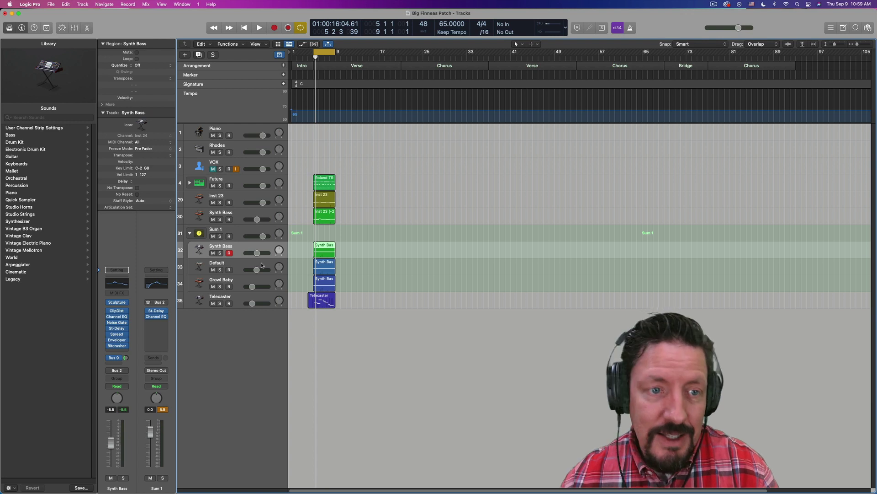
click(118, 323)
drag(447, 113, 621, 201)
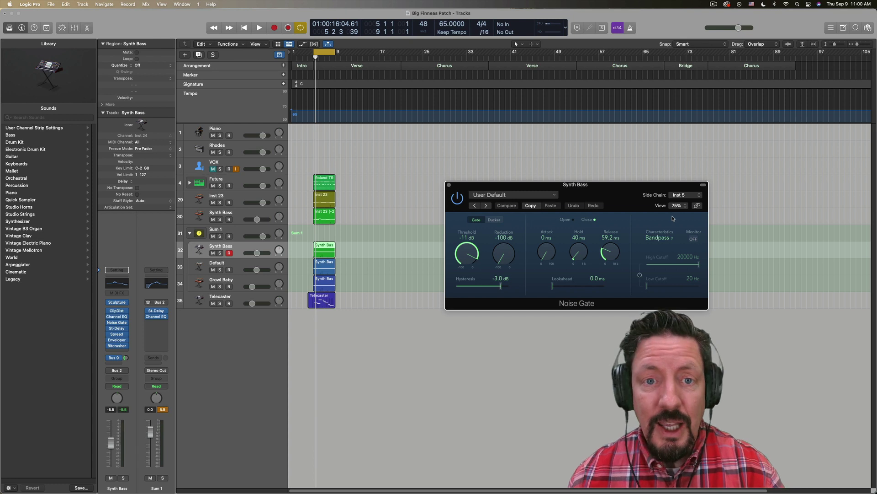
Confirm the Synth Bass gate's side chain is Kick 1 - Futura, adjust Reduction, and solo Synth Bass.
click(683, 195)
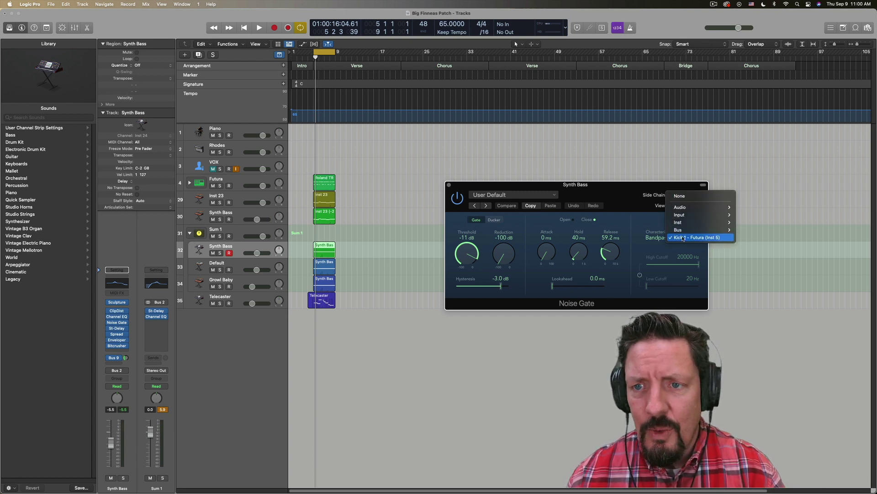
key(Escape)
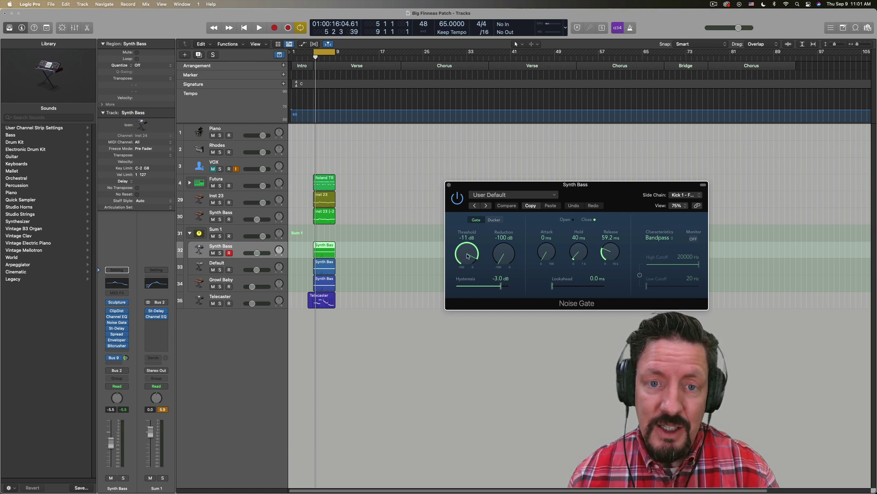
click(503, 260)
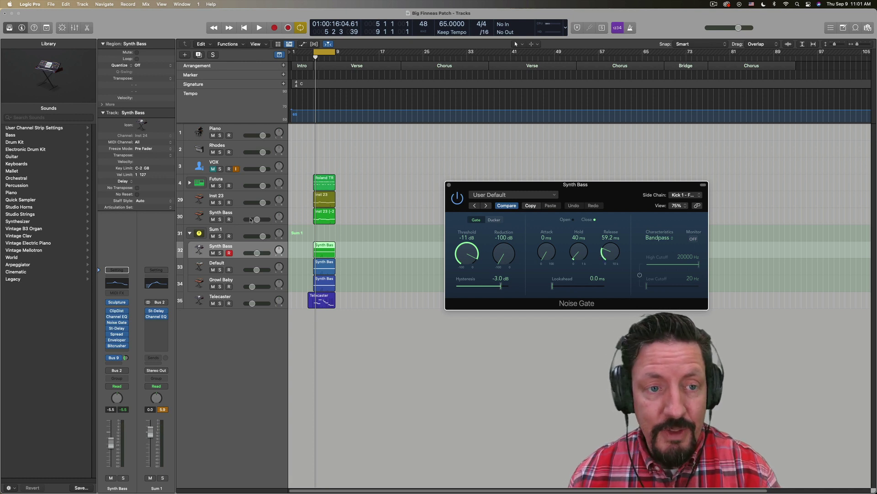
click(219, 253)
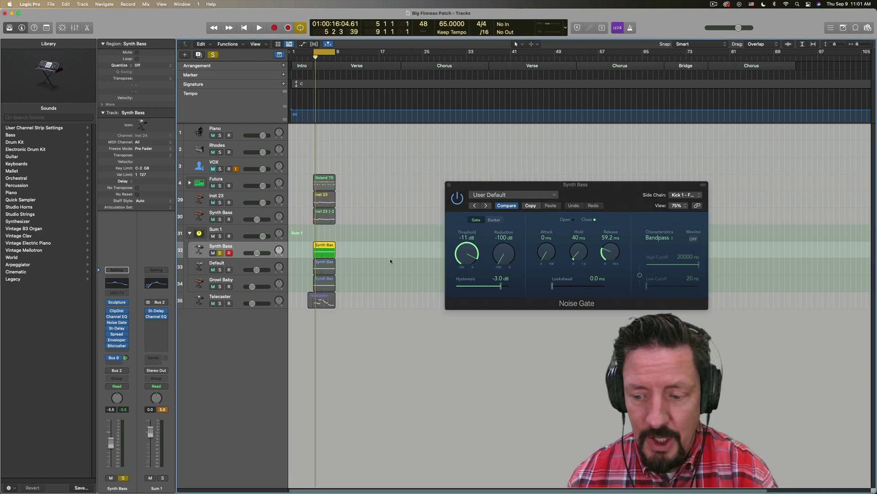
Move the solo from Synth Bass to Growl Baby, start playback, close the gate, select Growl Baby.
click(220, 253)
click(220, 287)
key(space)
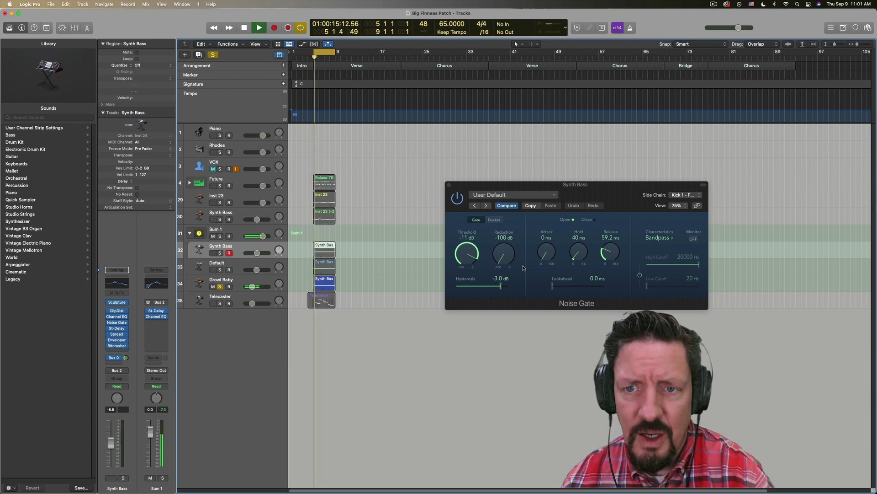
click(450, 185)
click(238, 282)
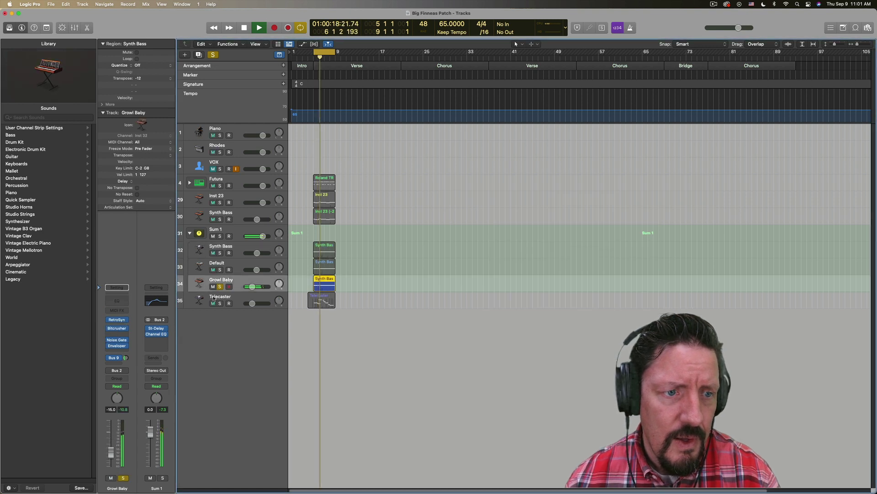
Open Growl Baby's Noise Gate, adjust its Release while playing, then stop playback.
click(116, 339)
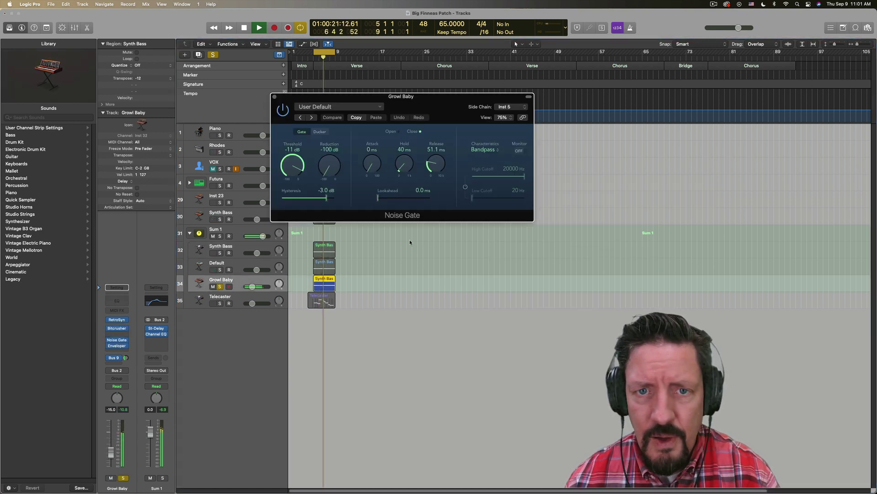
drag(435, 165, 412, 164)
key(space)
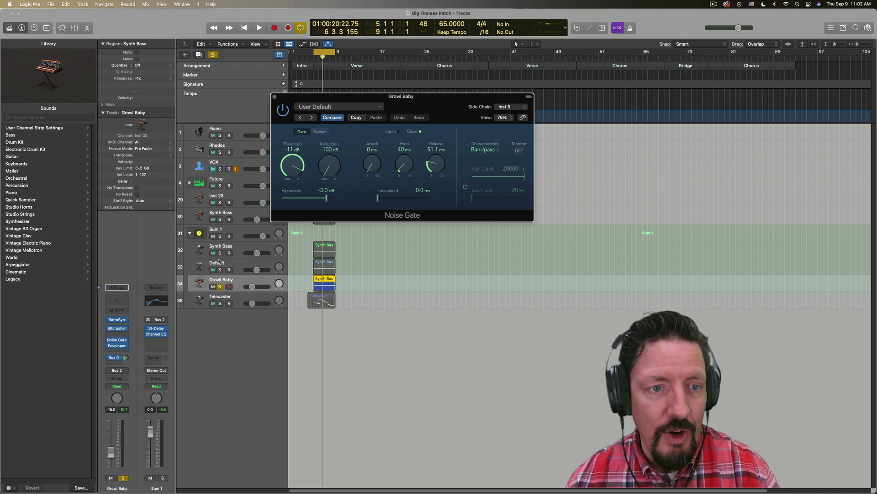
Close the gate window, audition Synth Bass and Default soloed, then clear solos and select Inst 23.
click(274, 97)
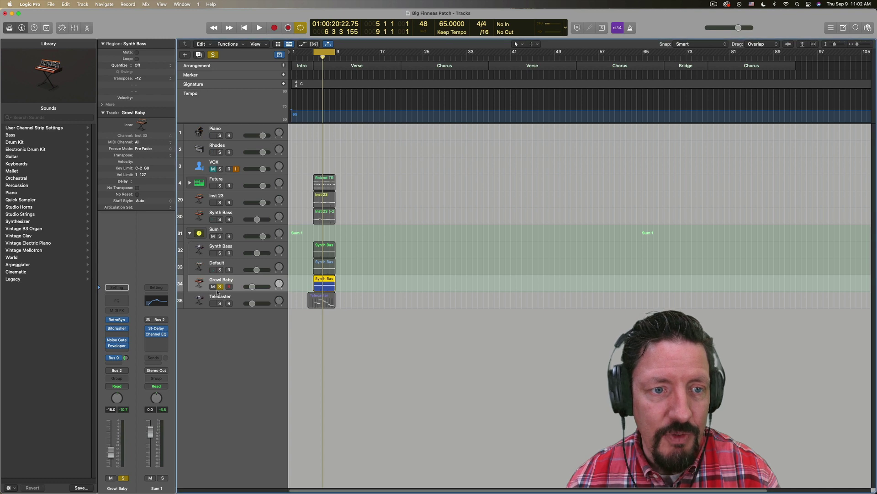
click(220, 252)
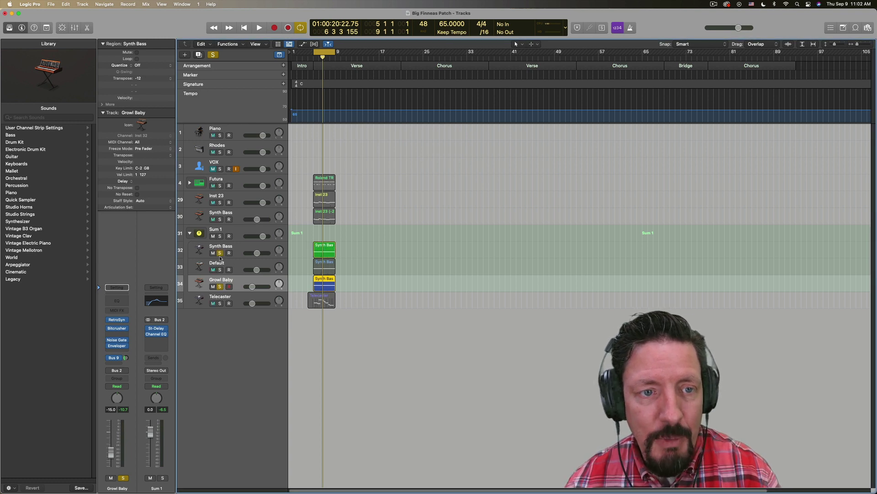
click(220, 269)
key(space)
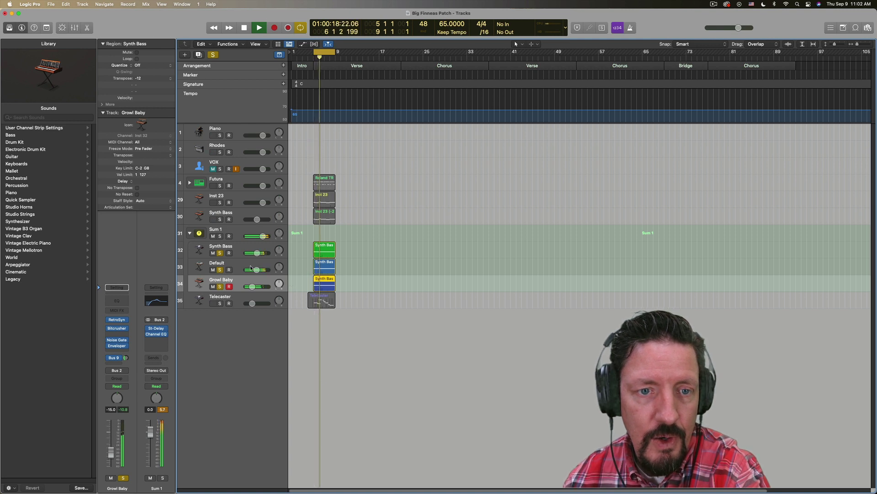
key(space)
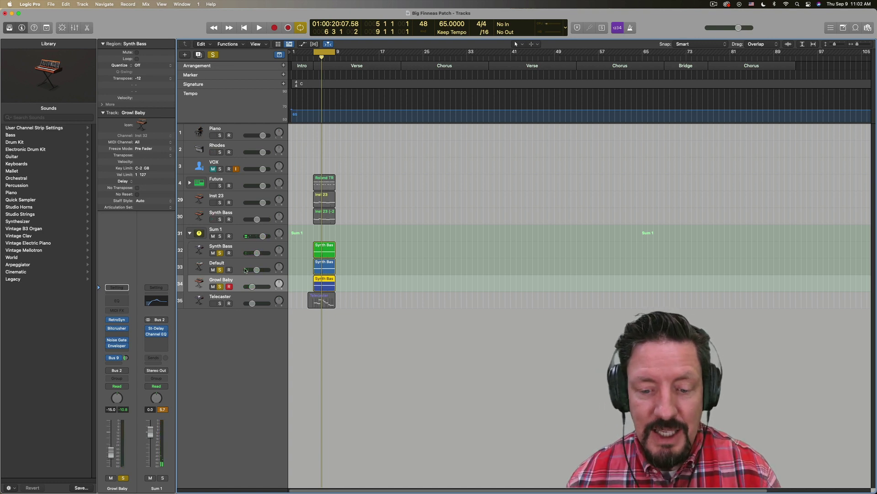
alt+click(221, 253)
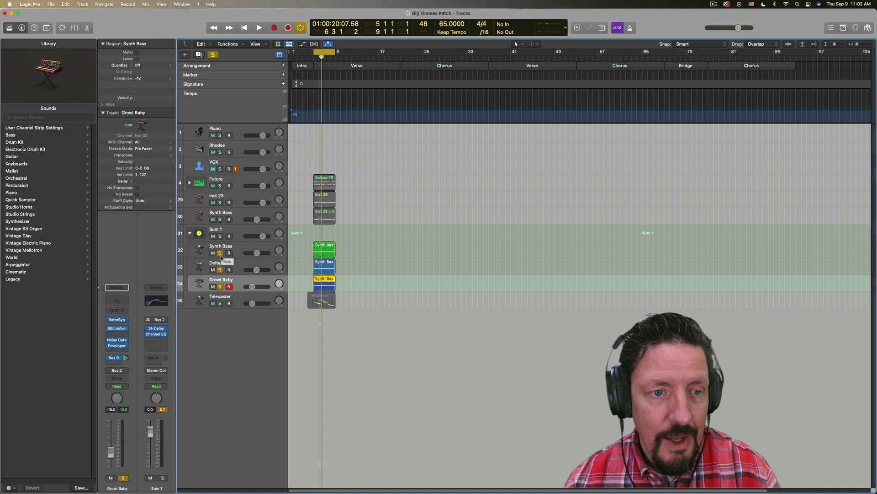
click(239, 197)
Solo Inst 23 and track 30 Synth Bass, pan Inst 23 left during playback, and undo a split.
click(220, 203)
click(220, 219)
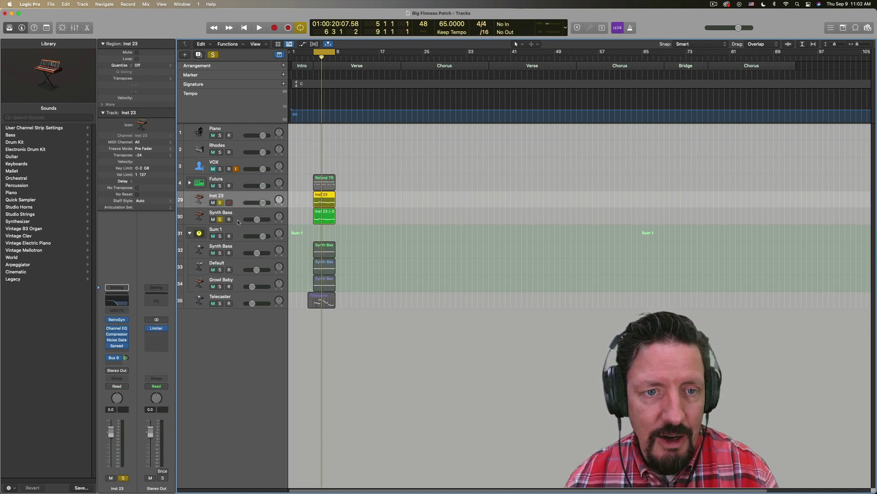
key(space)
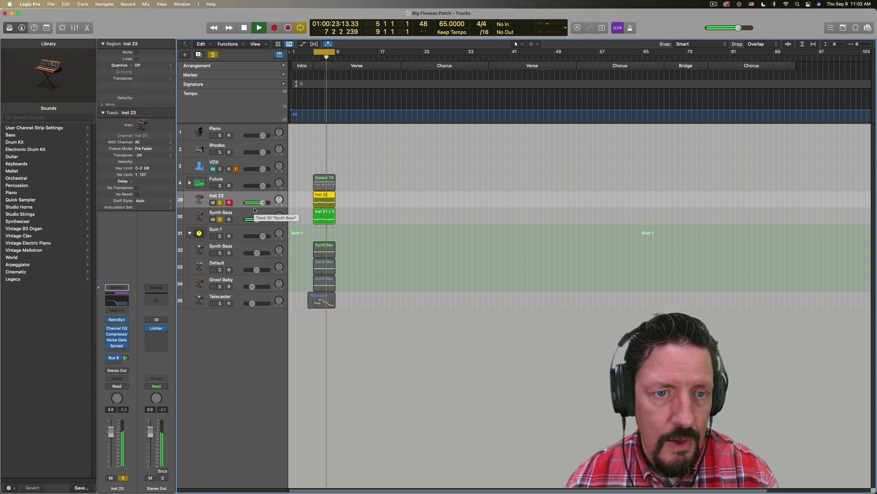
drag(279, 202, 277, 215)
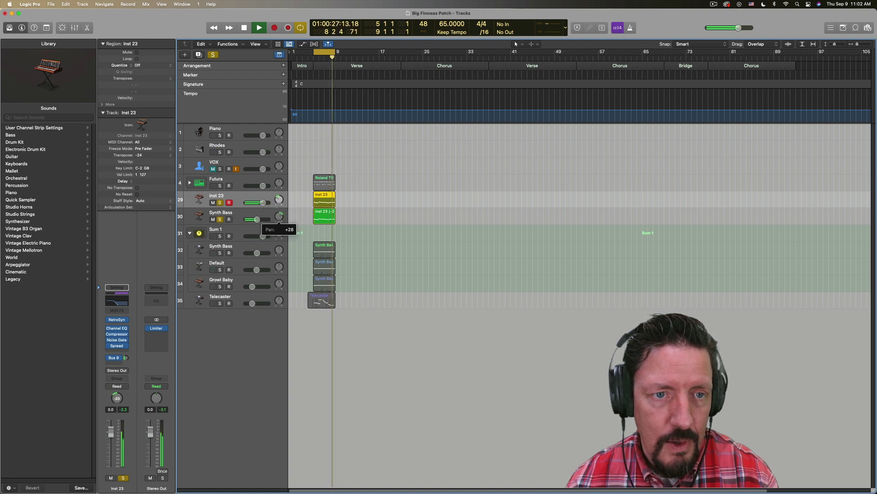
key(space)
click(324, 199)
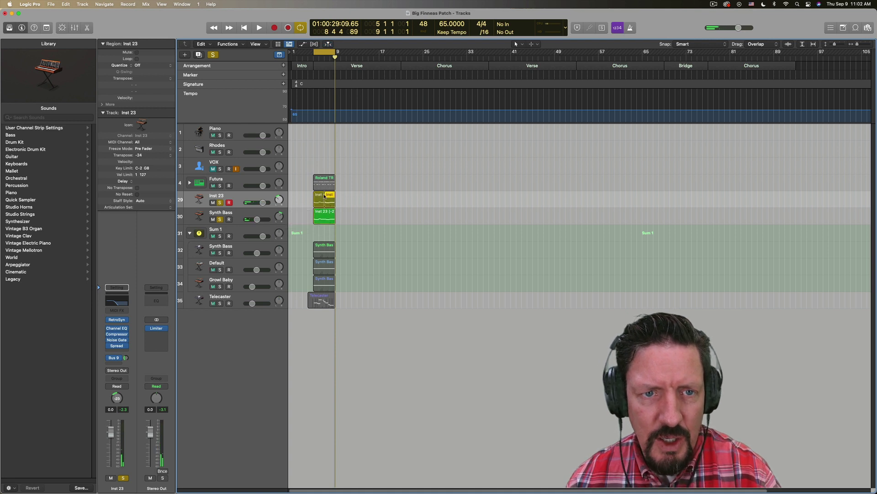
key(super+z)
Replace the Inst 23 region on track 29 with a copy of the Synth Bass region.
double_click(324, 197)
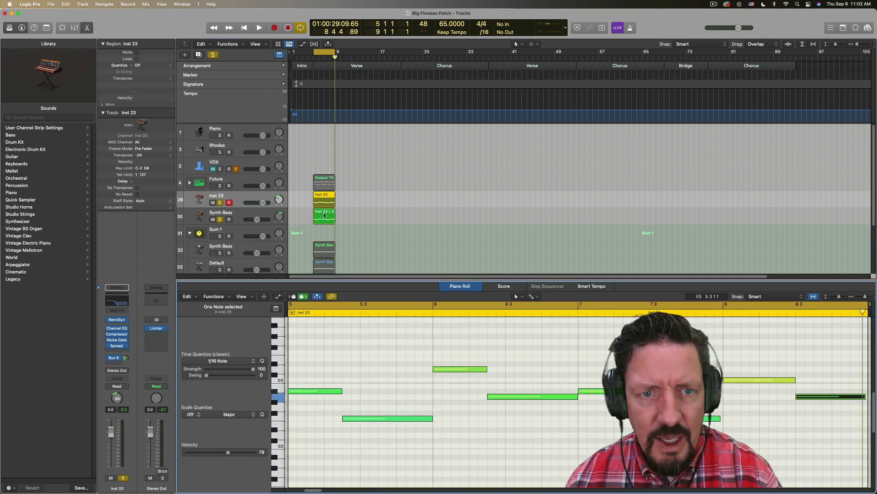
click(325, 215)
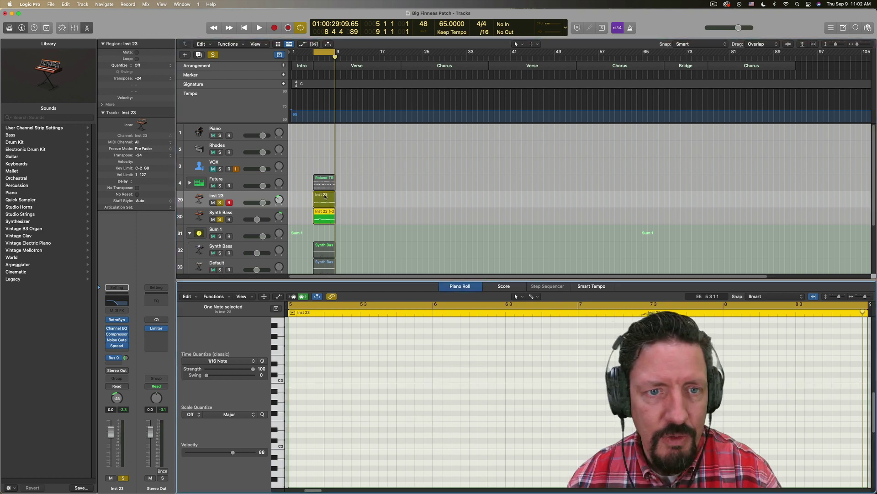
click(325, 197)
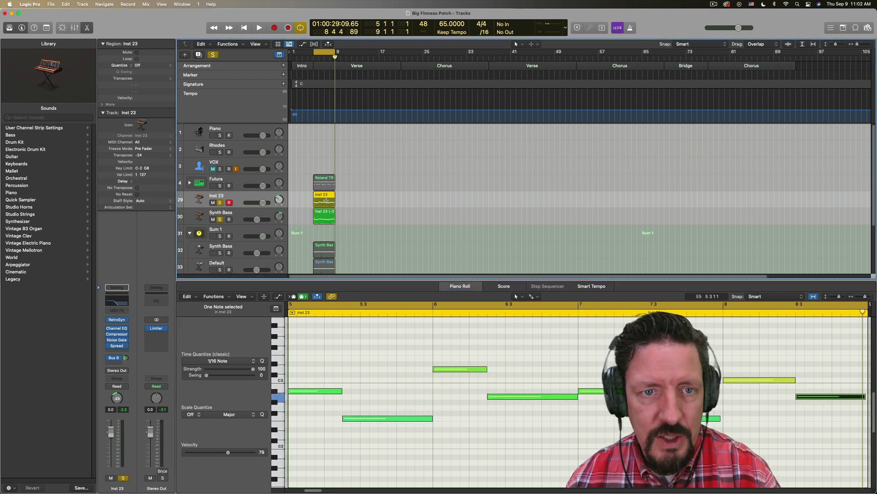
key(Delete)
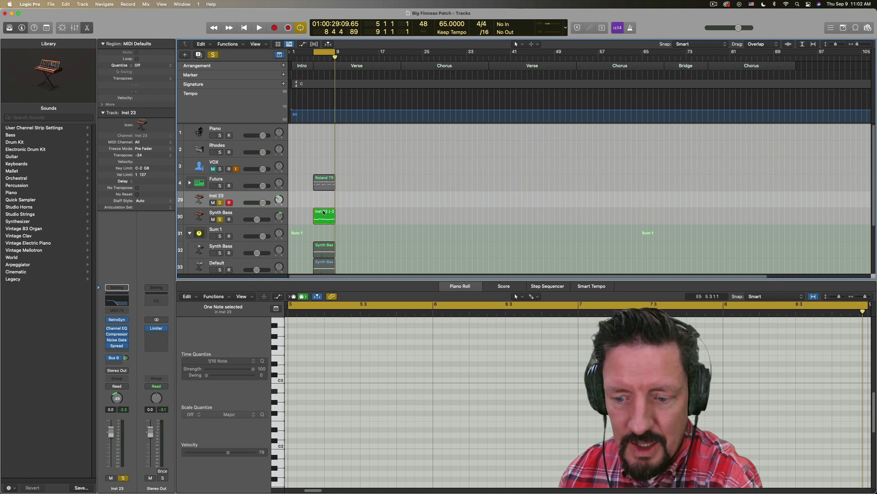
drag(324, 212, 323, 192)
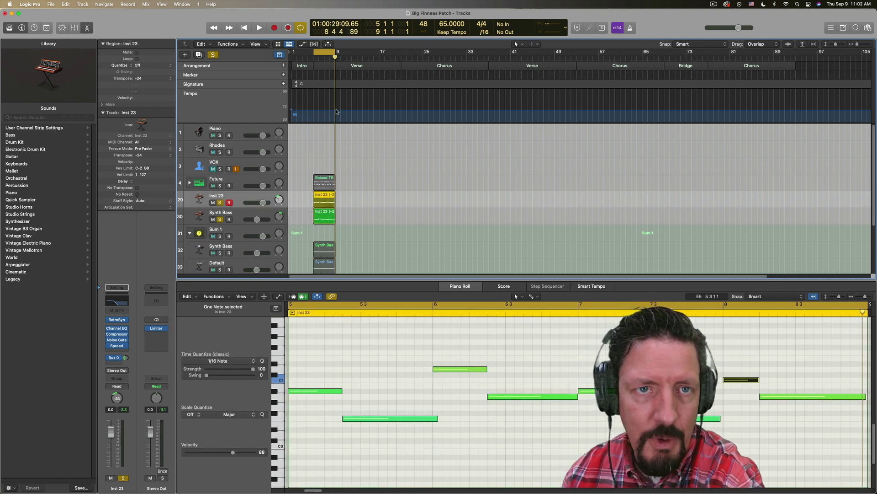
Audition the copied part, set the track transpose to ±0, and shorten the F2 note.
key(space)
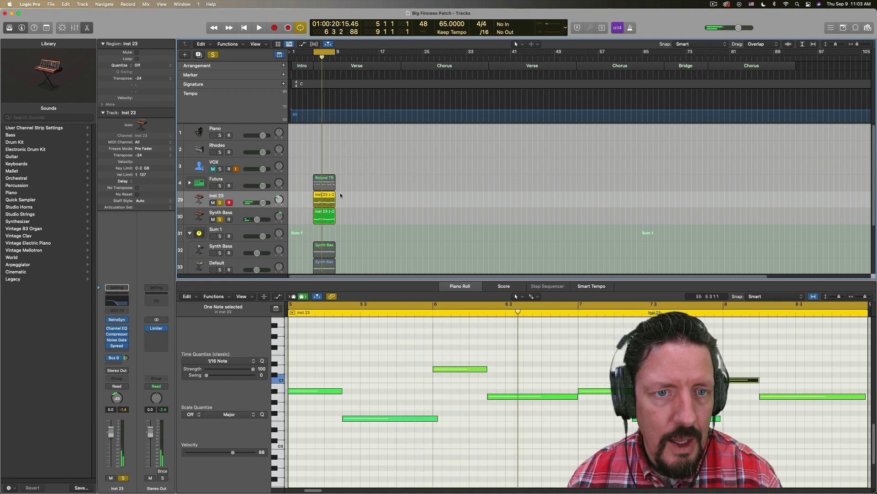
click(142, 157)
click(145, 155)
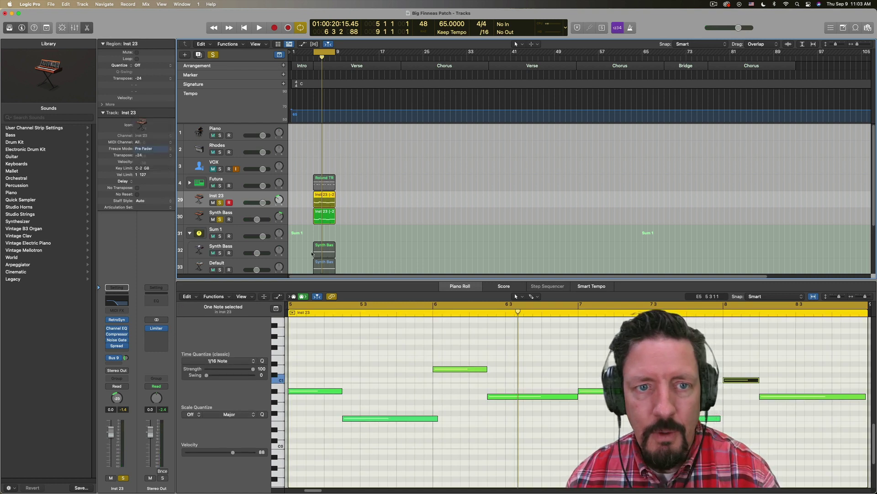
key(space)
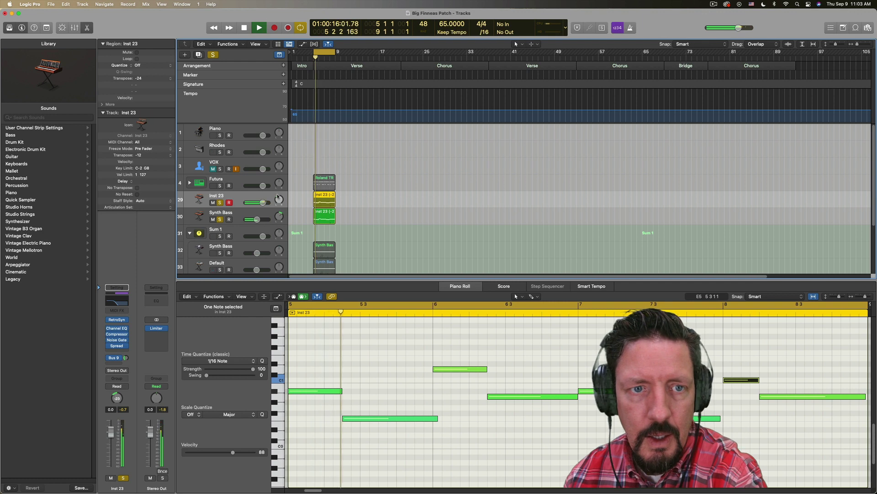
key(space)
click(171, 156)
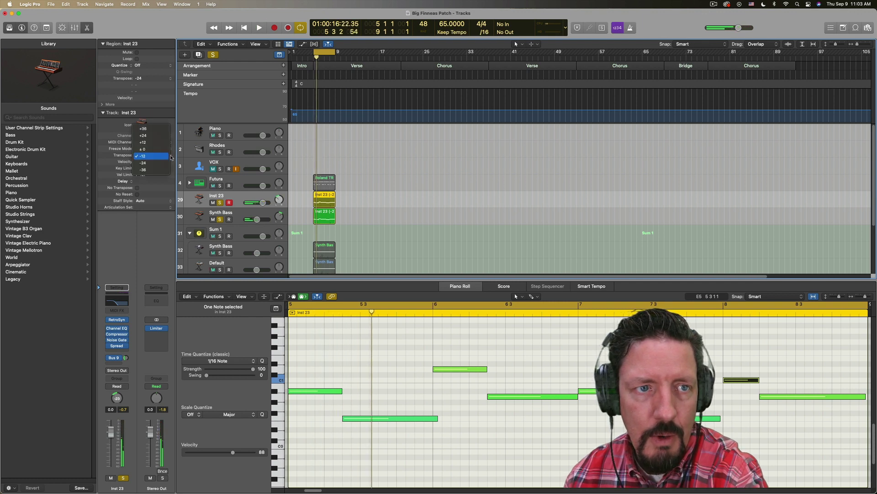
click(143, 149)
key(space)
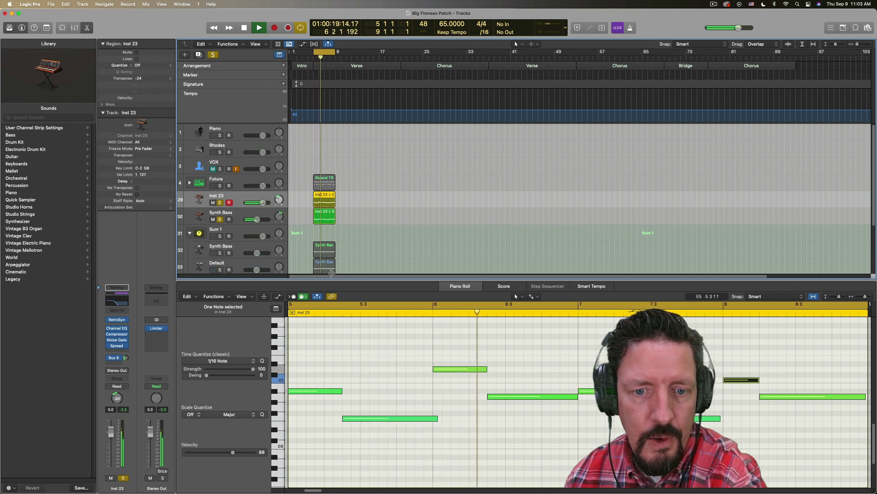
drag(437, 418, 431, 419)
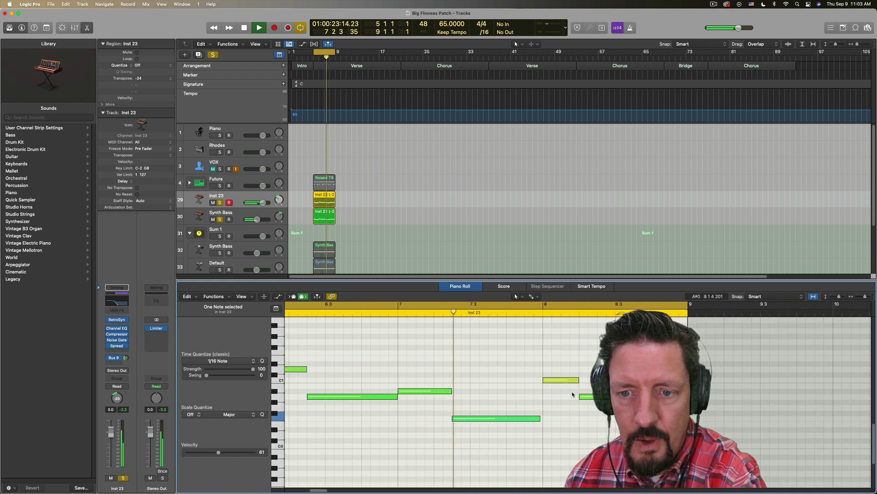
key(space)
Try moving regions between tracks 29 and 30, undo the move, and play from the start.
scroll(539, 392, left, 5)
mouse_move(322, 195)
mouse_down()
mouse_move(321, 213)
mouse_move(321, 196)
mouse_up()
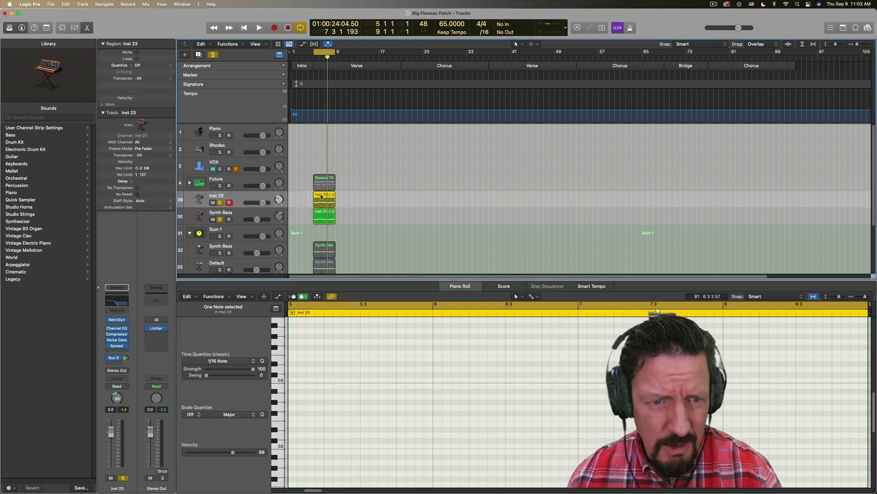
click(321, 196)
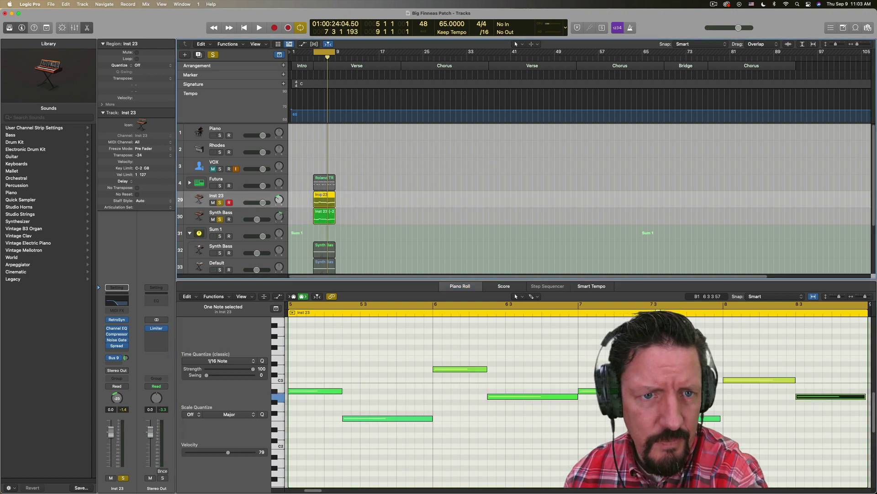
drag(325, 213, 323, 197)
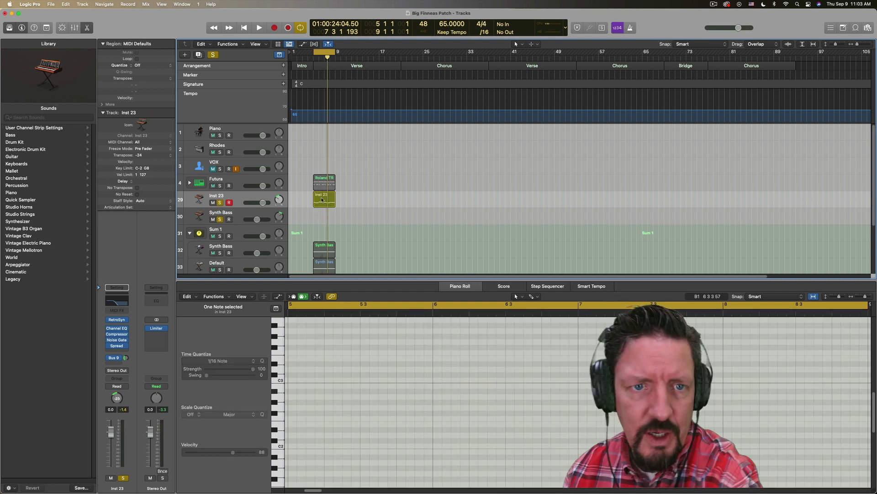
key(super+z)
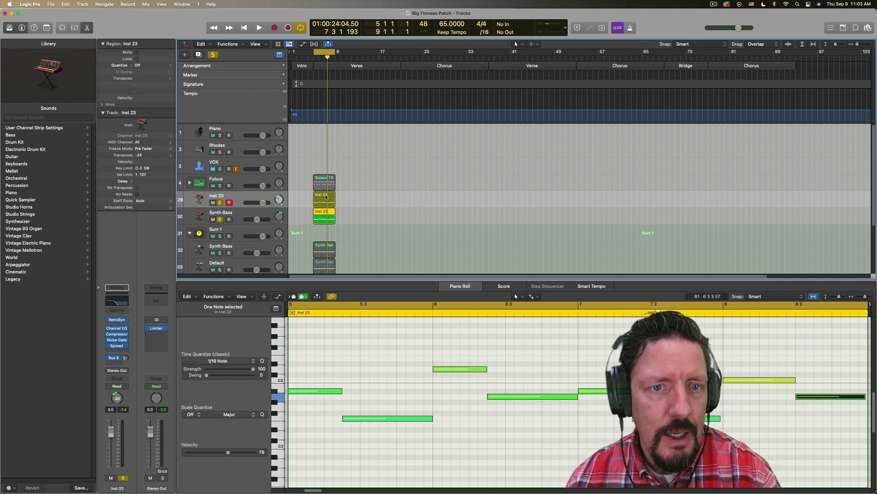
drag(325, 202, 325, 202)
click(324, 213)
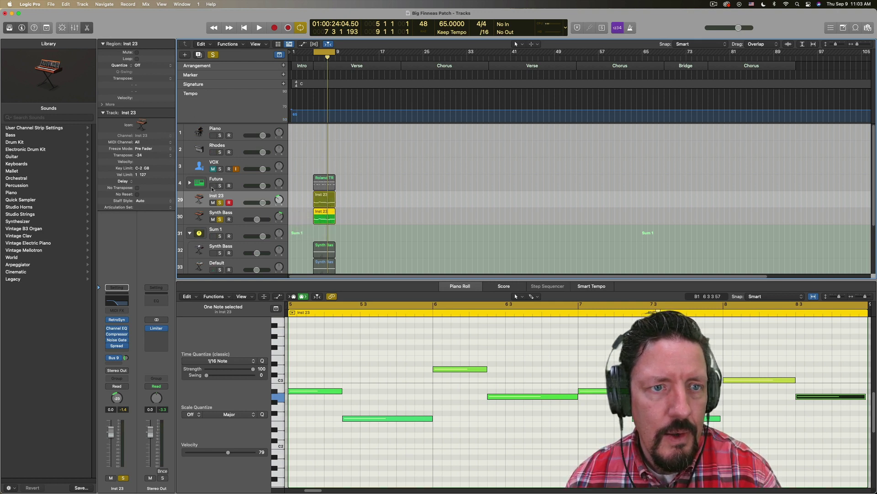
key(shift+space)
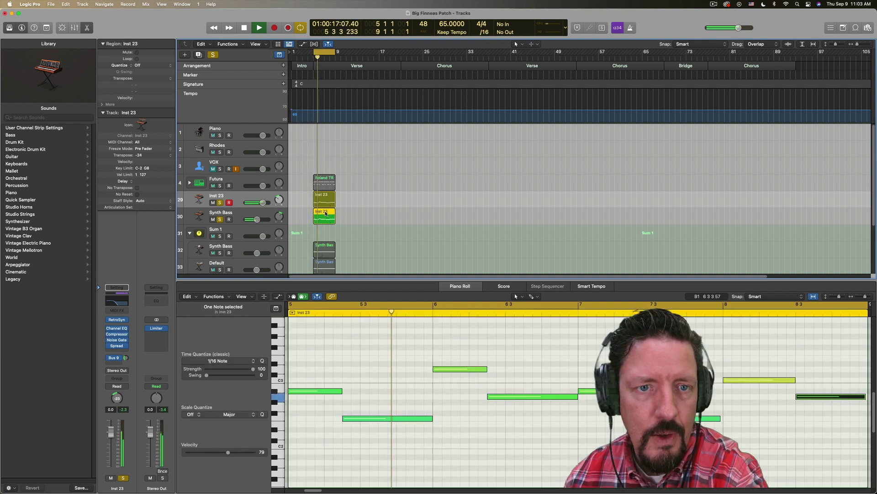
Transpose the Synth Bass track to -24 and stop playback.
click(255, 212)
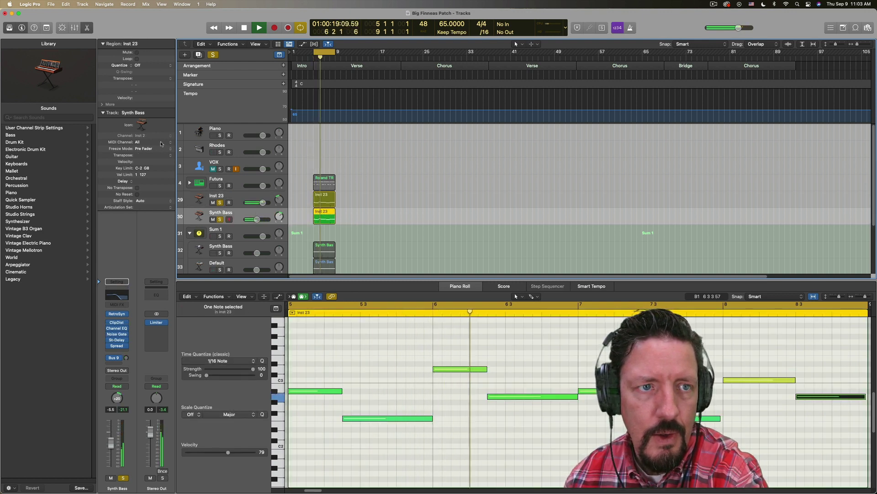
click(169, 156)
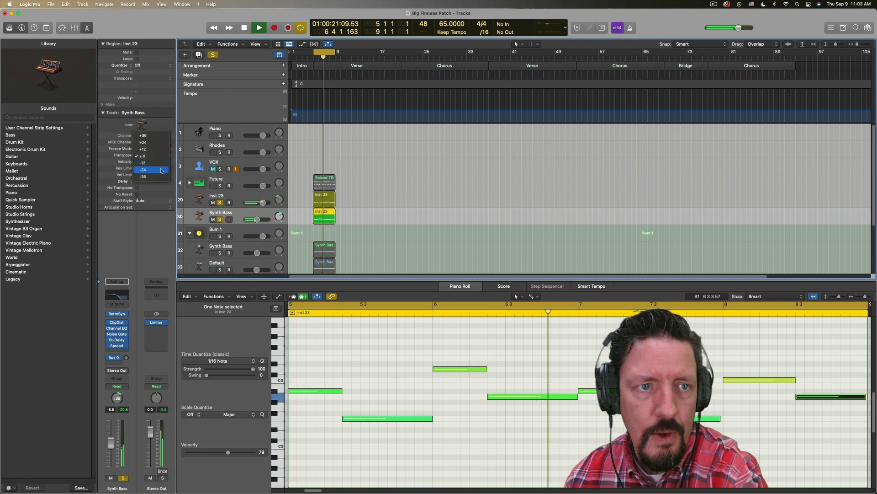
click(150, 170)
key(space)
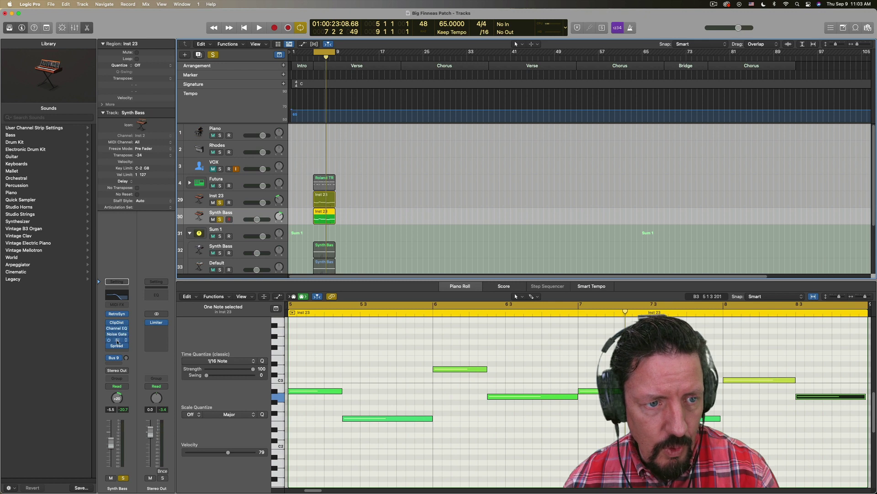
Open the Synth Bass Noise Gate and drop Release to 0 ms, then raise it to about 23 ms.
click(116, 334)
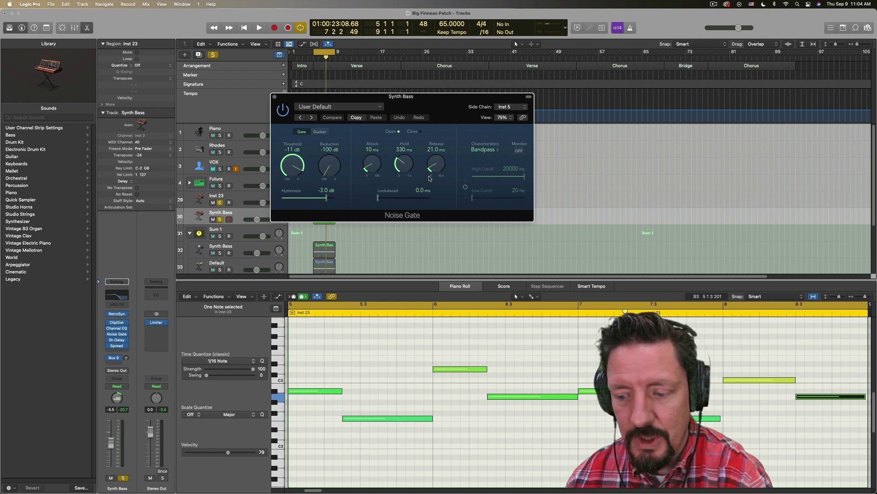
drag(434, 161, 432, 181)
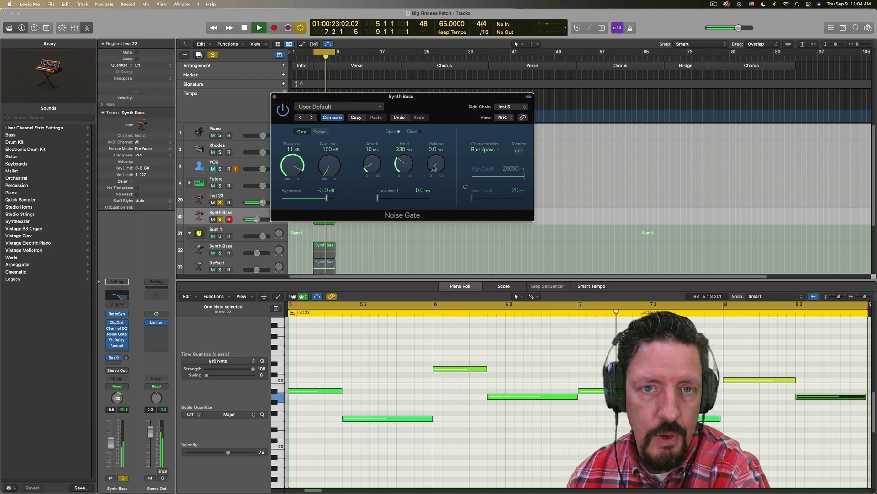
drag(433, 169, 432, 165)
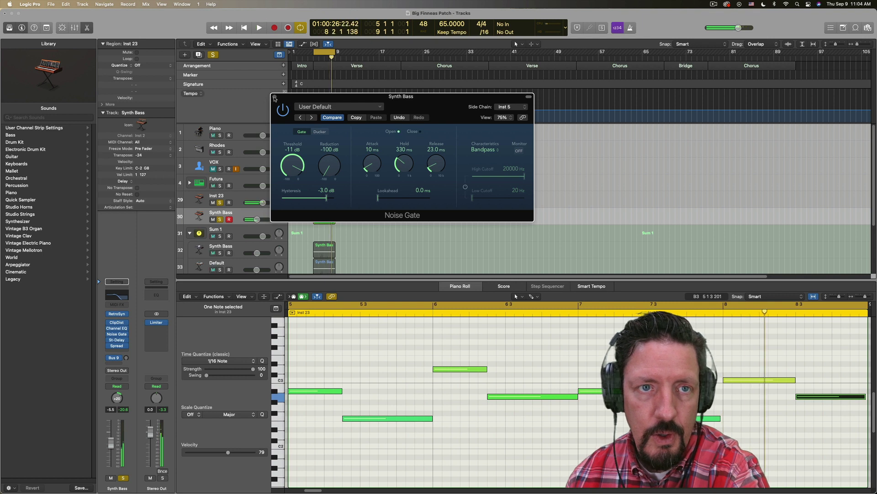
Close the Noise Gate and reopen the Roland TR-808 pattern in the Step Sequencer, showing its Pattern settings.
click(274, 98)
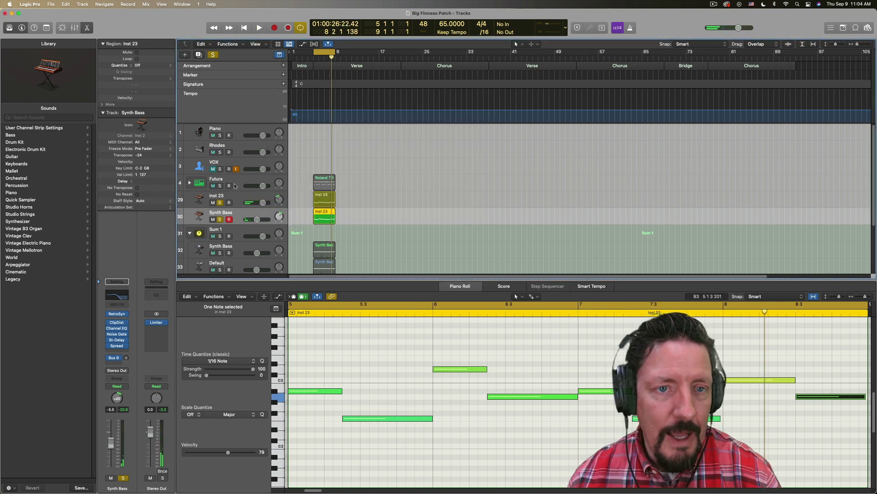
scroll(347, 187, down, 3)
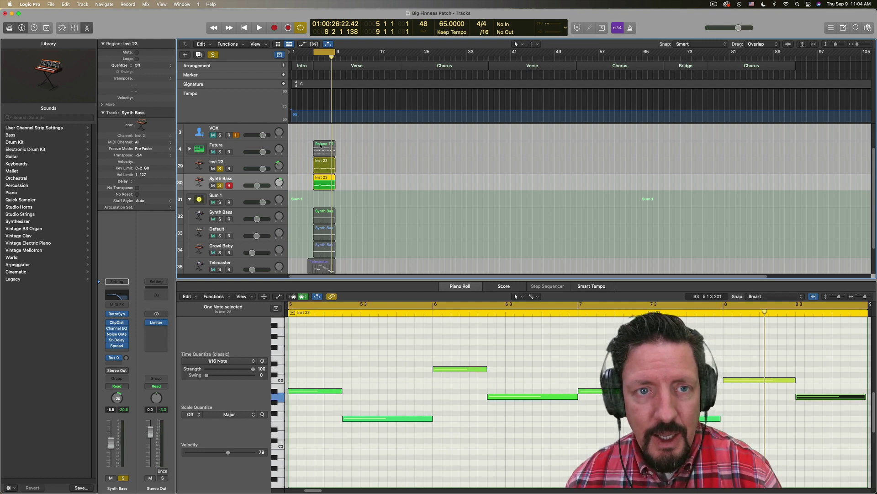
click(321, 146)
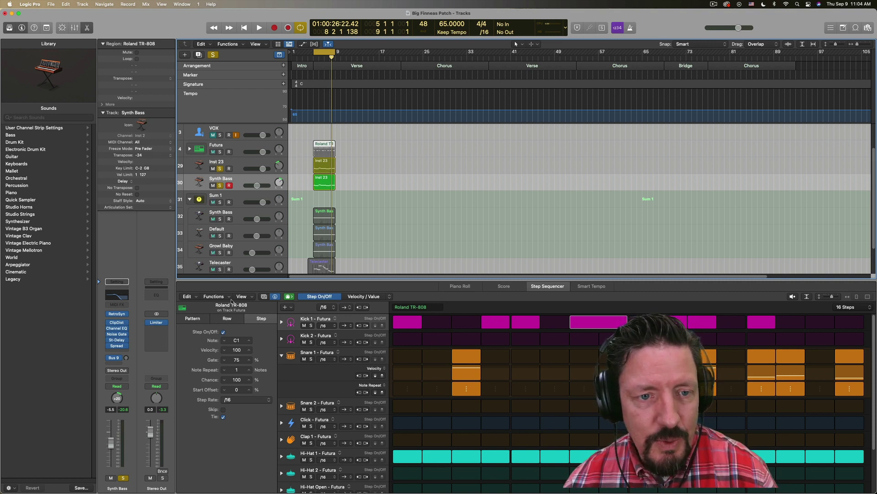
click(197, 319)
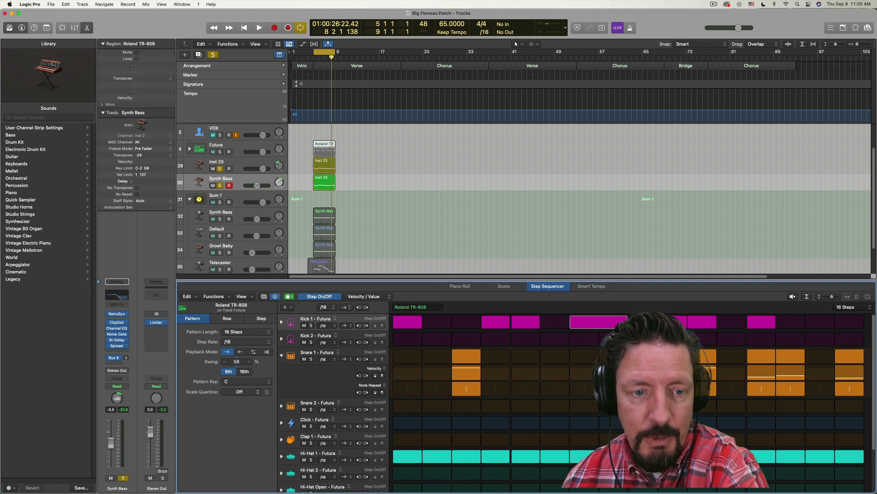
Raise the pattern's swing, set it to 16th-note resolution, and audition the result.
key(space)
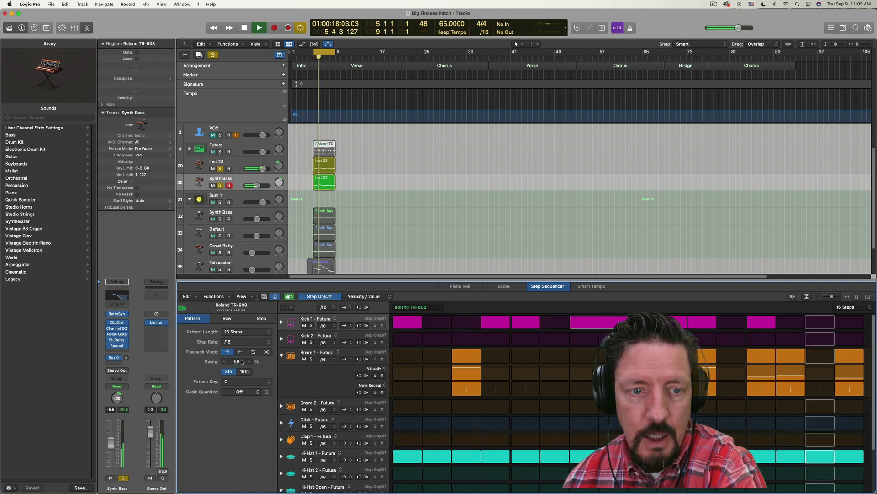
drag(237, 362, 237, 352)
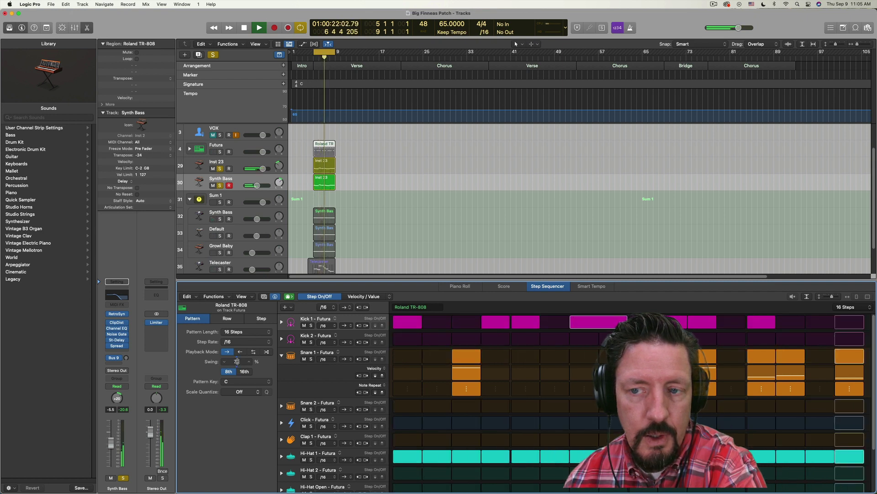
key(space)
click(229, 368)
key(space)
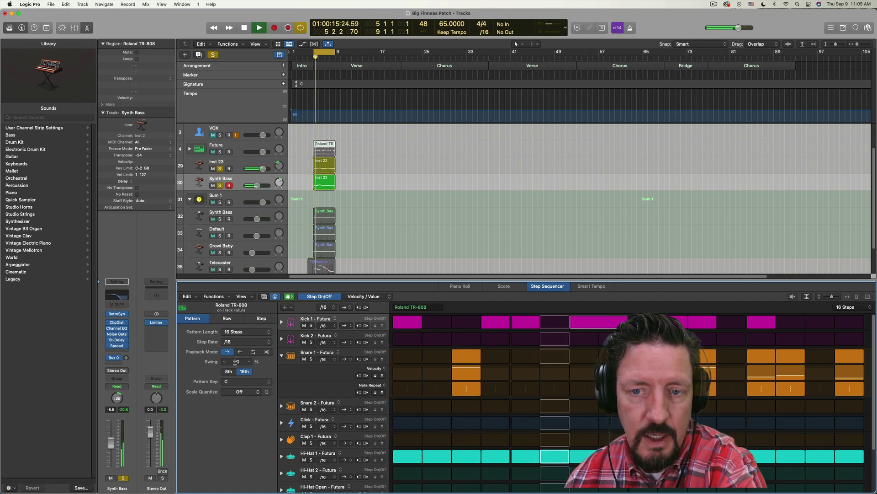
key(space)
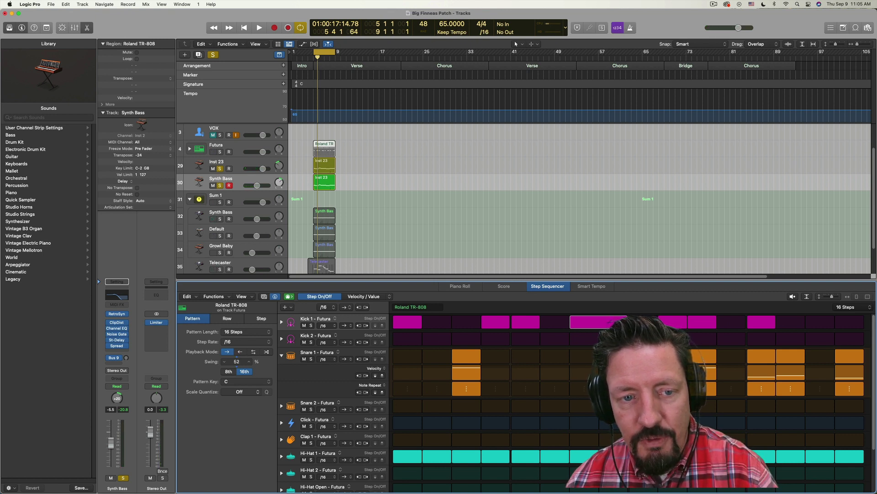
Unsolo Inst 23 and Synth Bass, then audition swing at 80 before settling it just above 50.
click(221, 168)
click(219, 186)
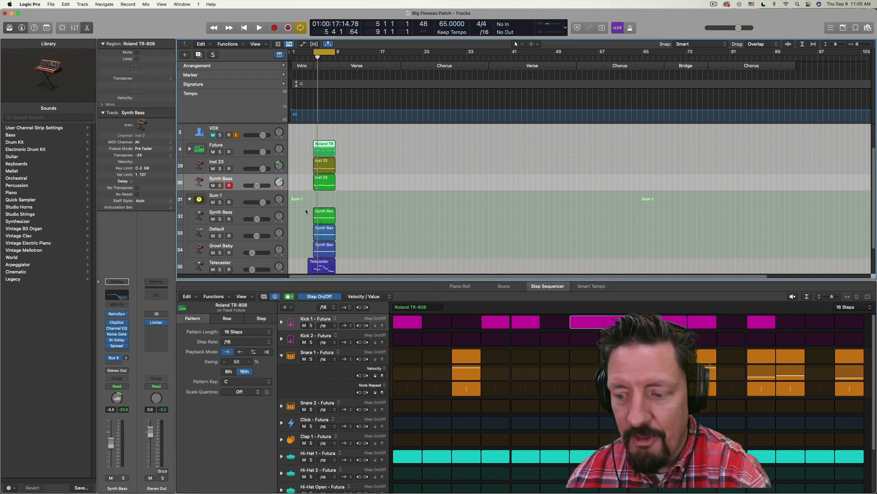
key(space)
drag(236, 361, 237, 348)
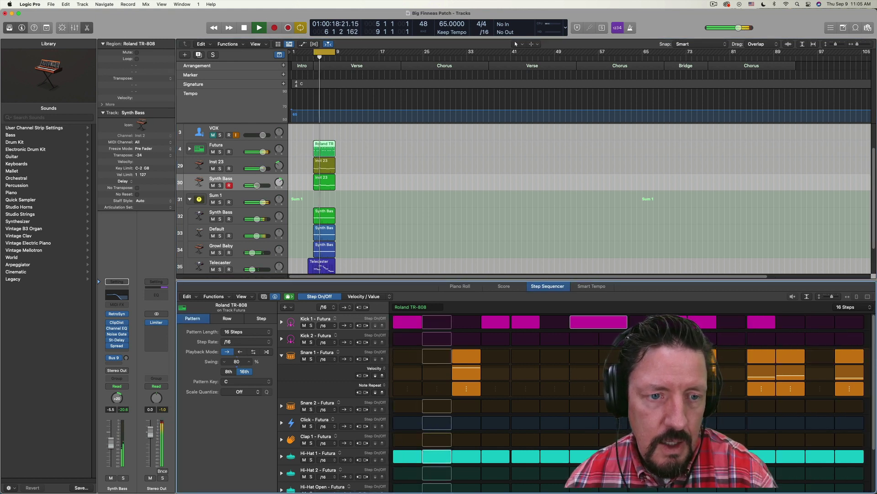
drag(237, 361, 238, 381)
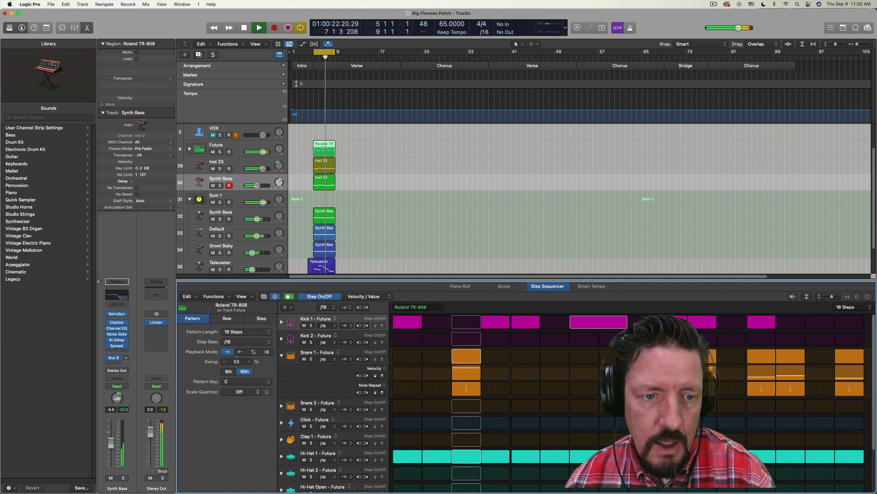
drag(236, 361, 237, 359)
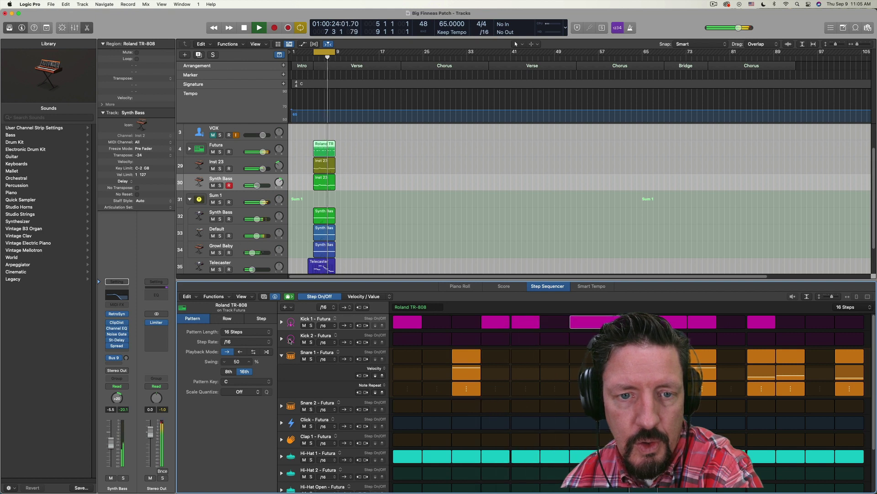
key(space)
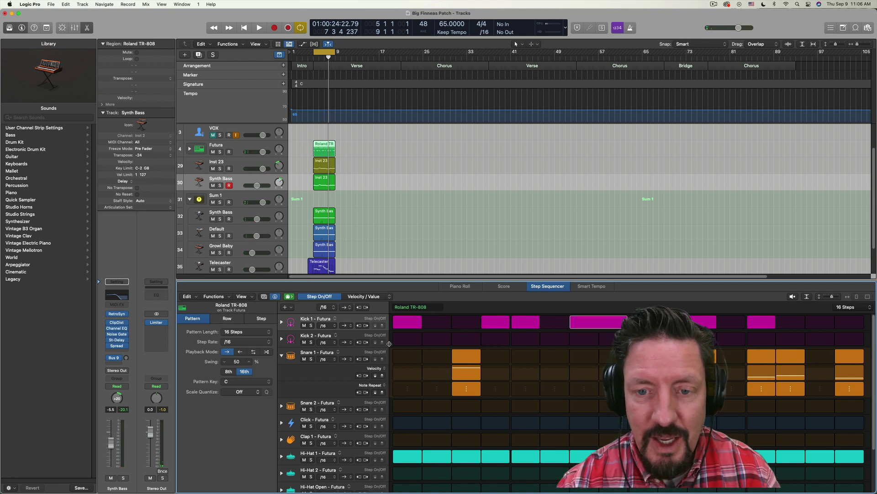
key(e)
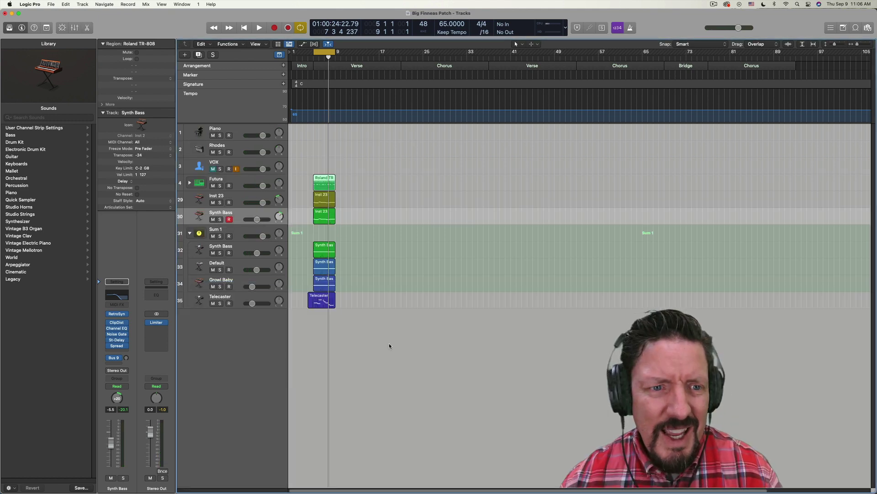